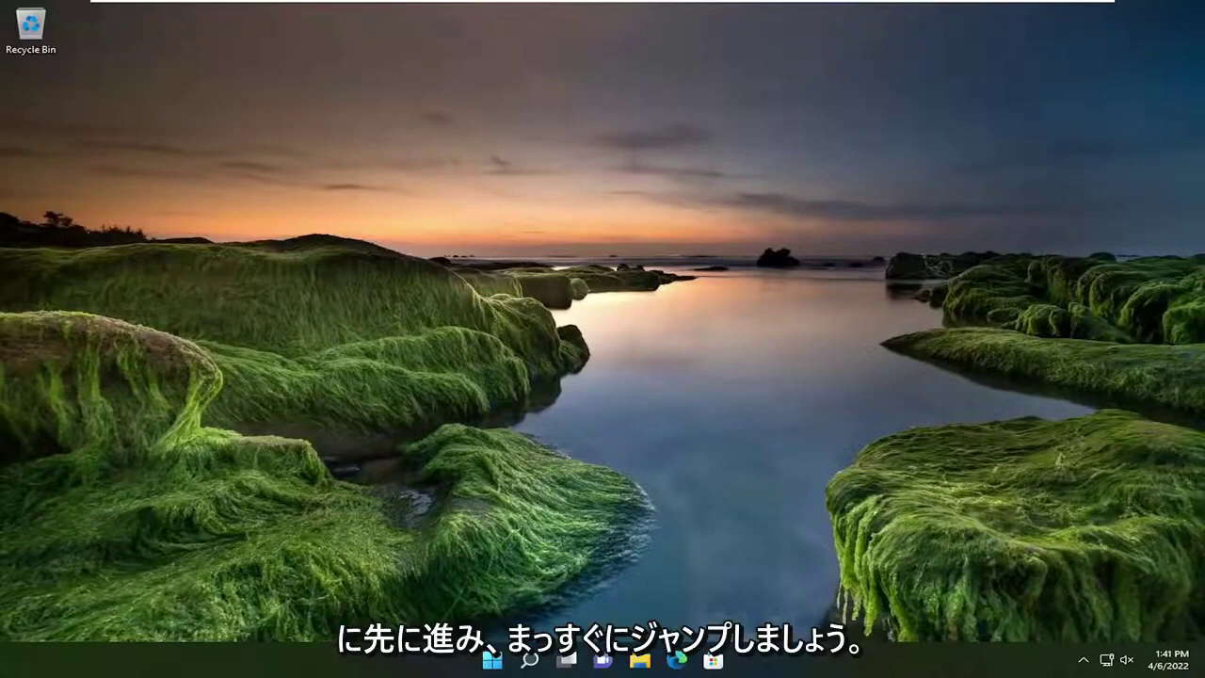
Launch Device Manager from a 'device mana' search and expand Universal Serial Bus controllers
left_click(529, 660)
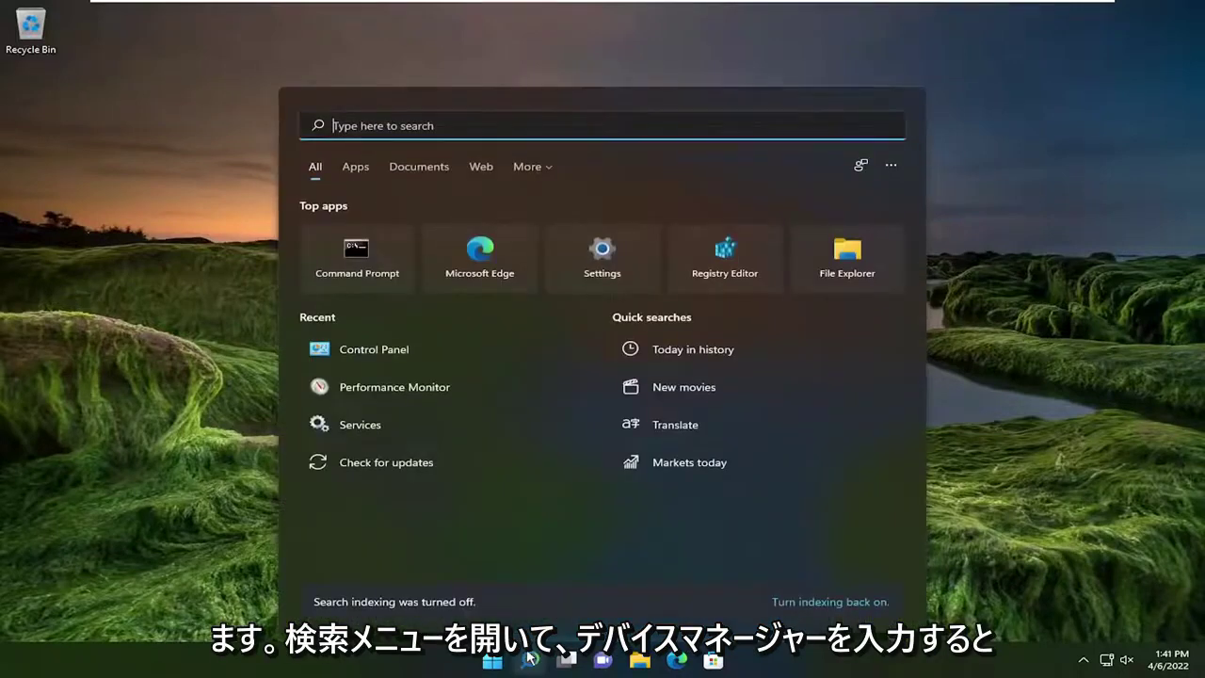
type("device manager")
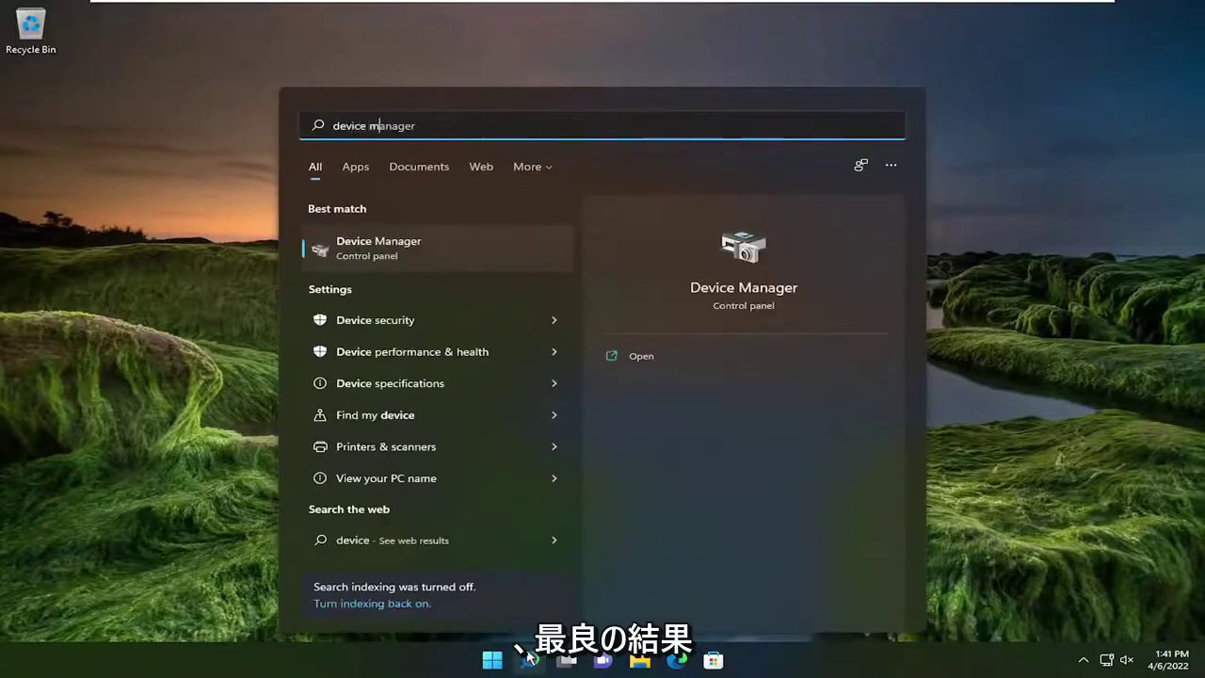
left_click(415, 247)
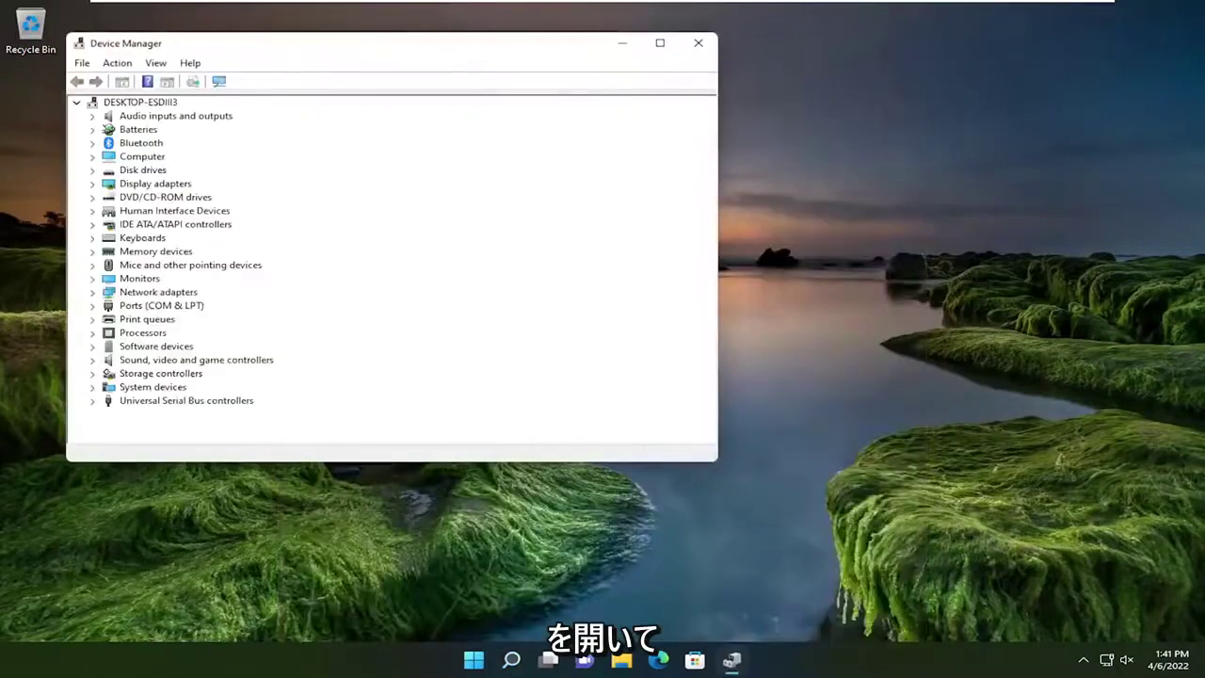
left_click_drag(476, 54, 718, 84)
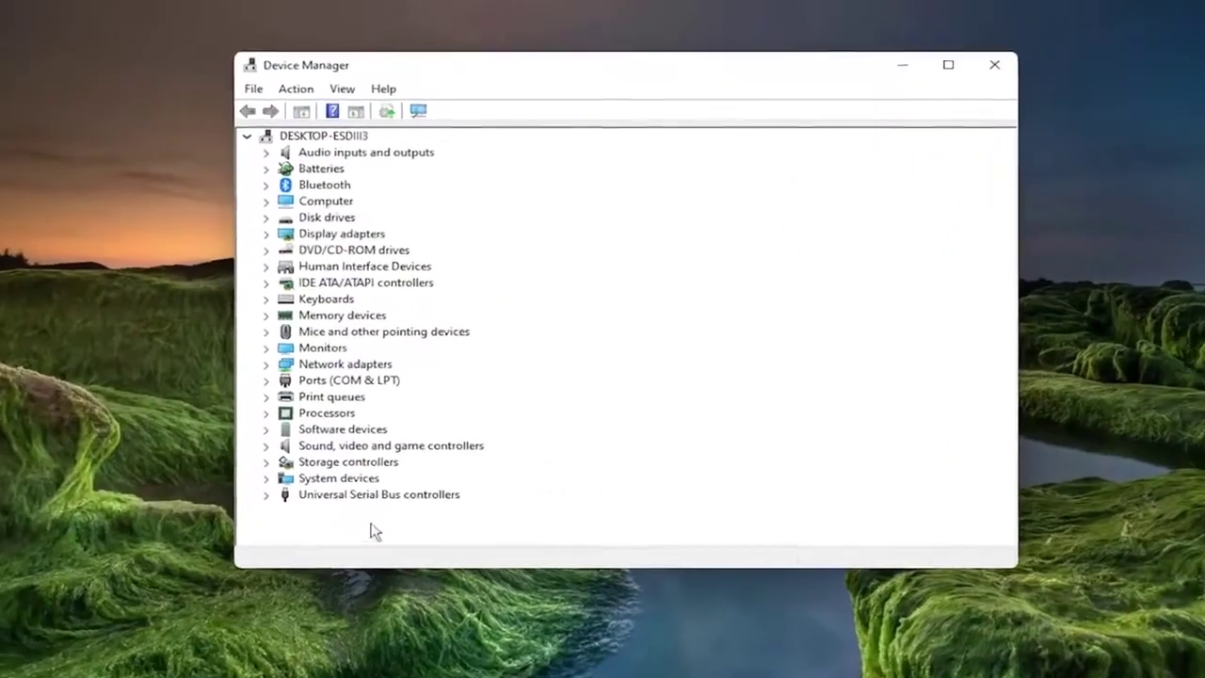
left_click(416, 430)
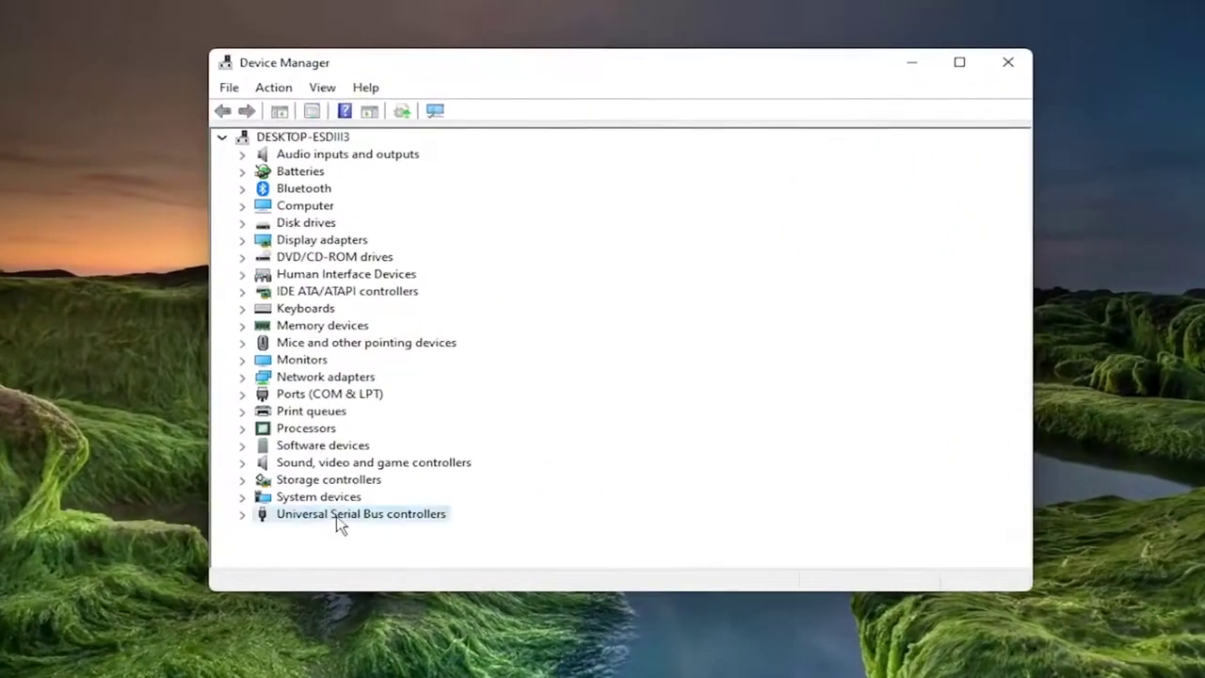
double_click(343, 517)
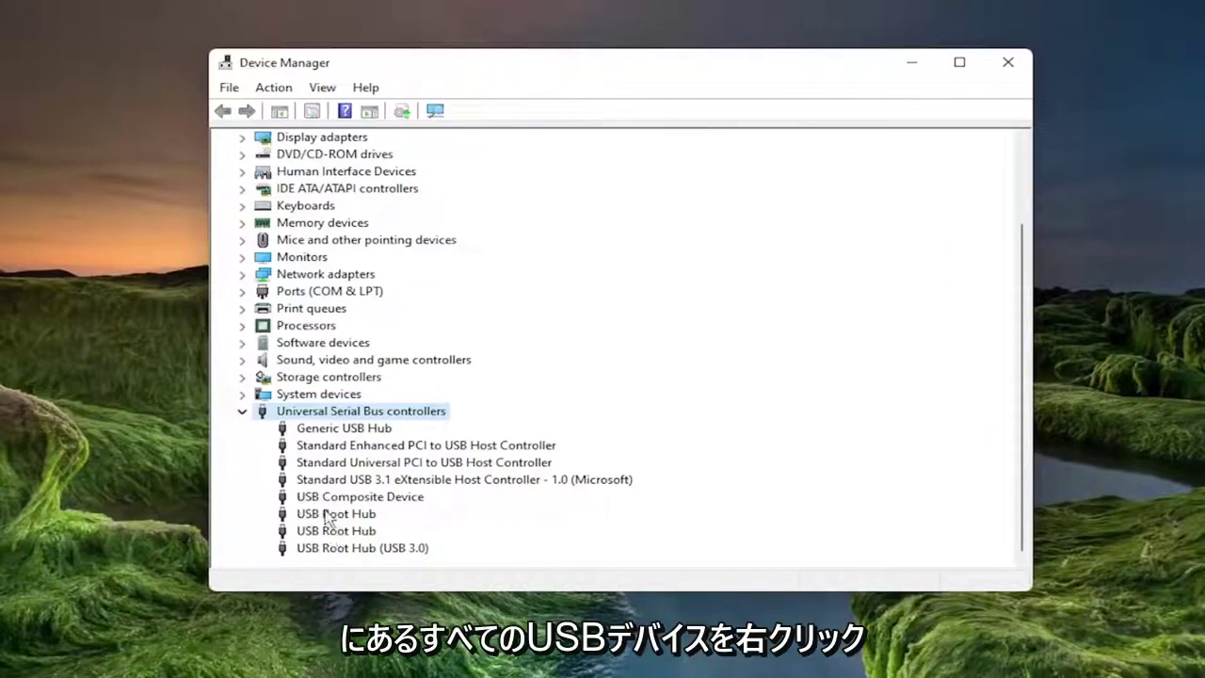
Reinstall the Generic USB Hub driver by picking Generic USB Hub from the computer's compatible driver list
right_click(325, 430)
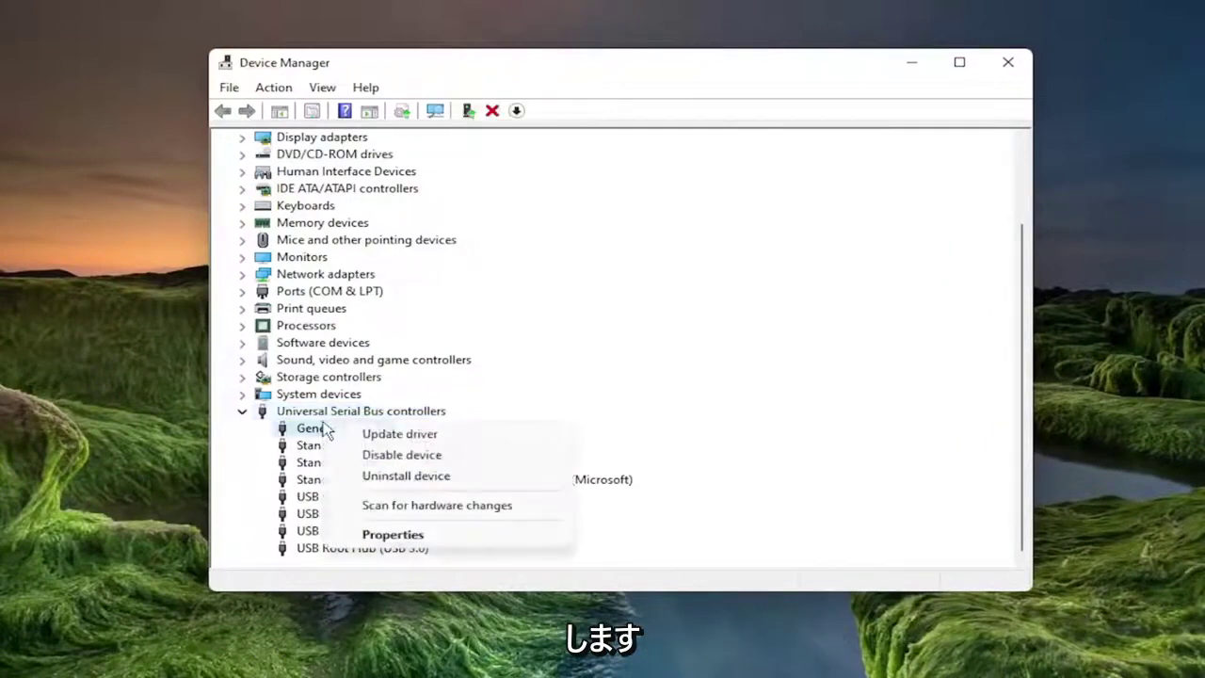
left_click(388, 436)
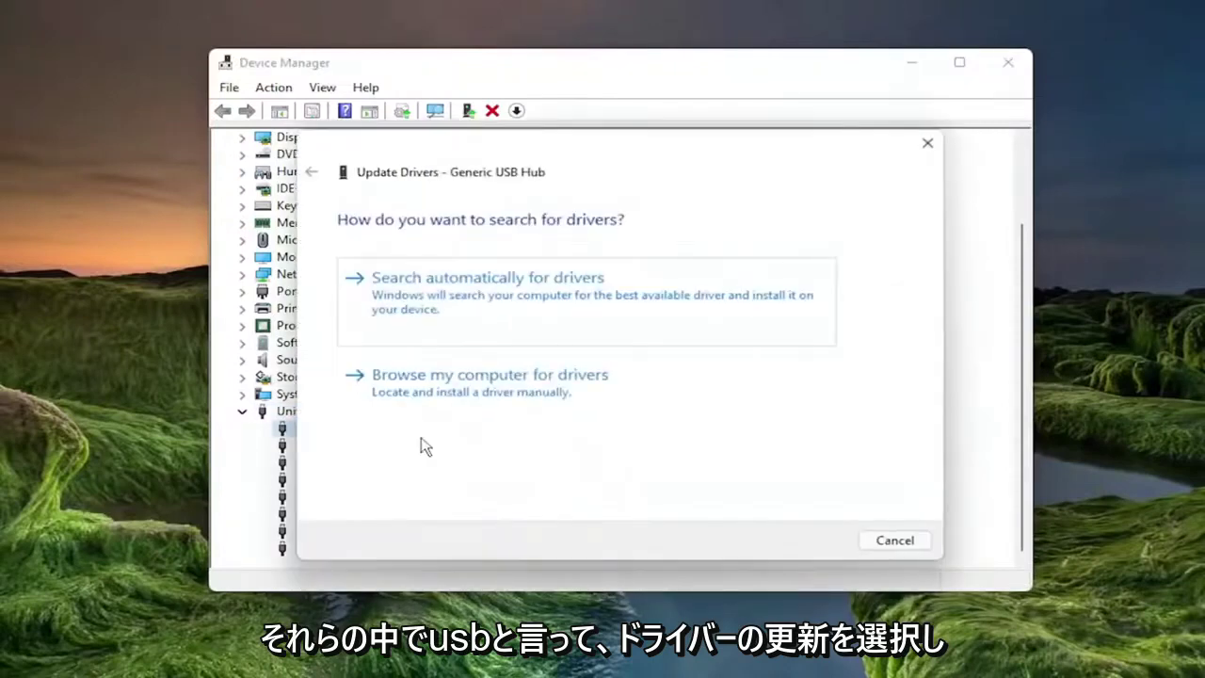
left_click(462, 386)
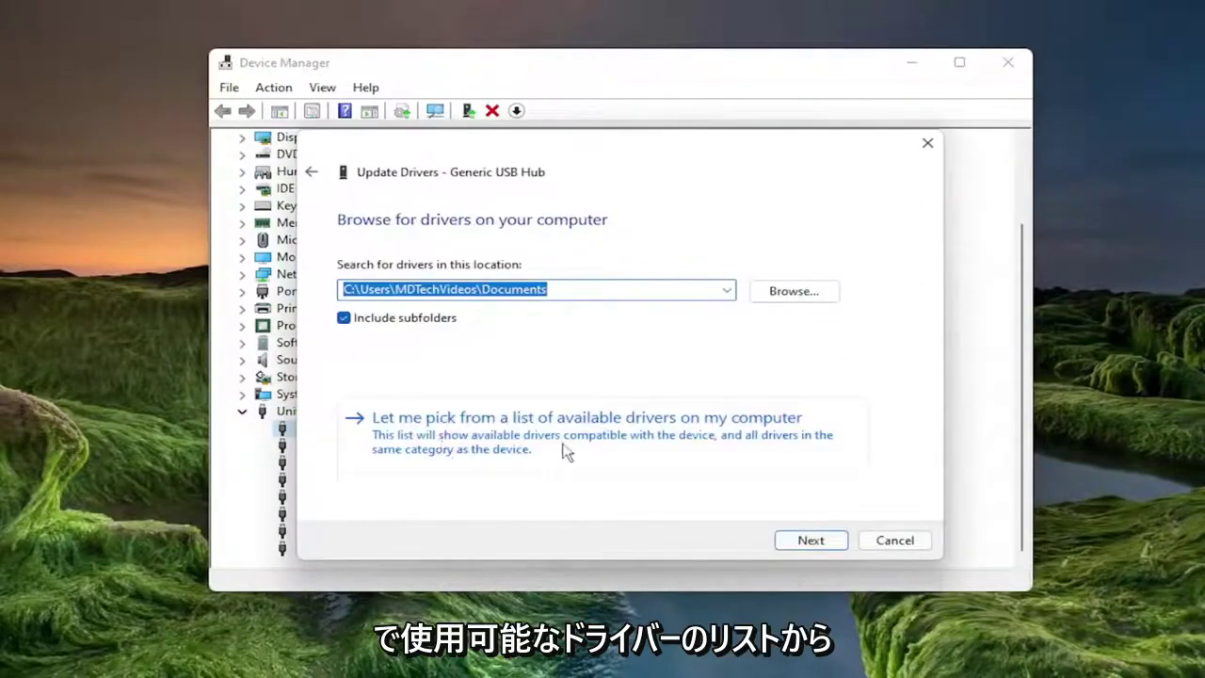
left_click(611, 444)
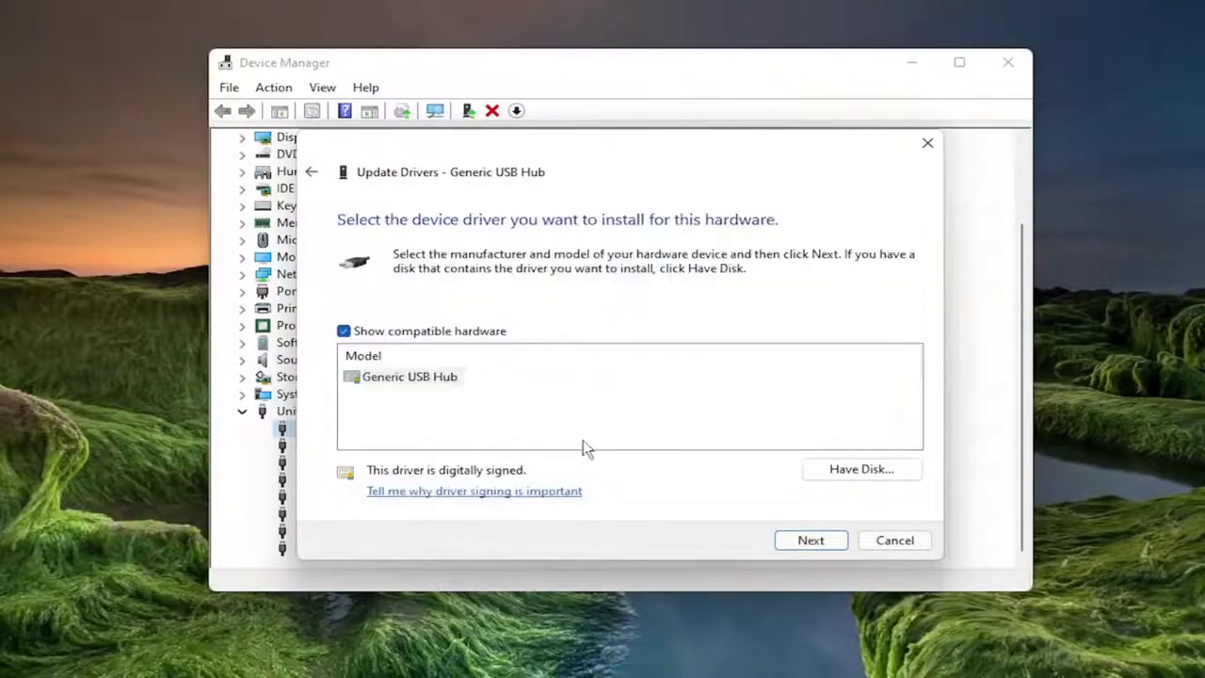
left_click(420, 381)
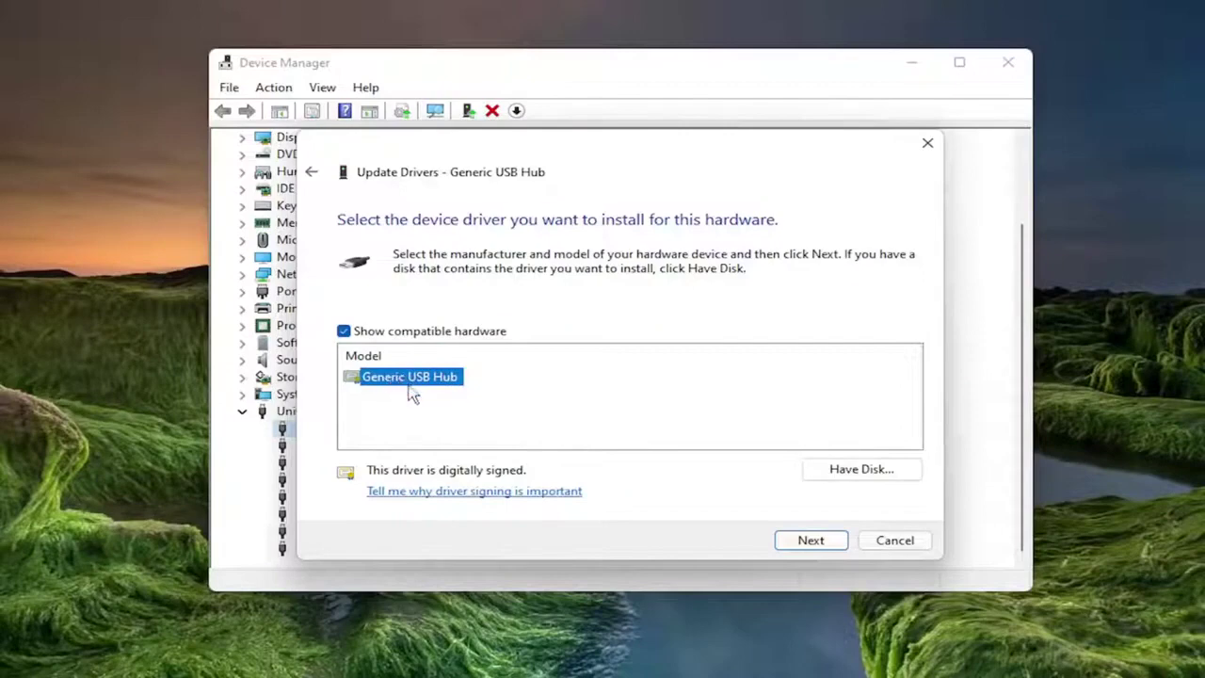
left_click(815, 545)
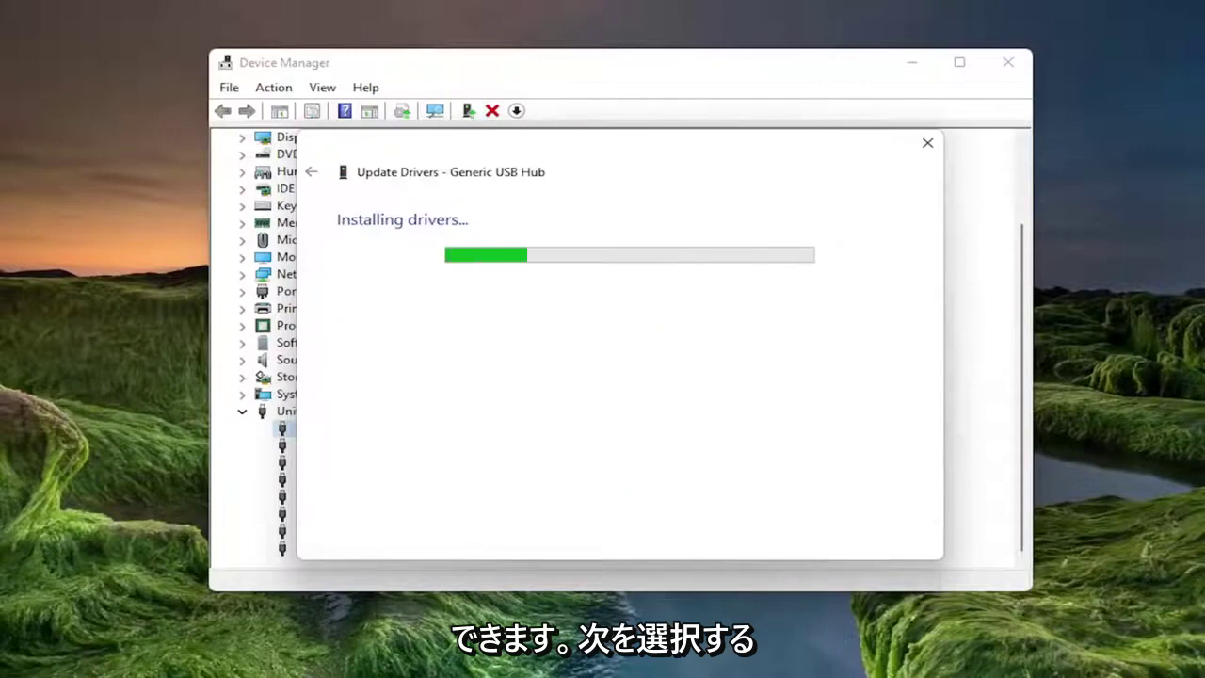
left_click(897, 540)
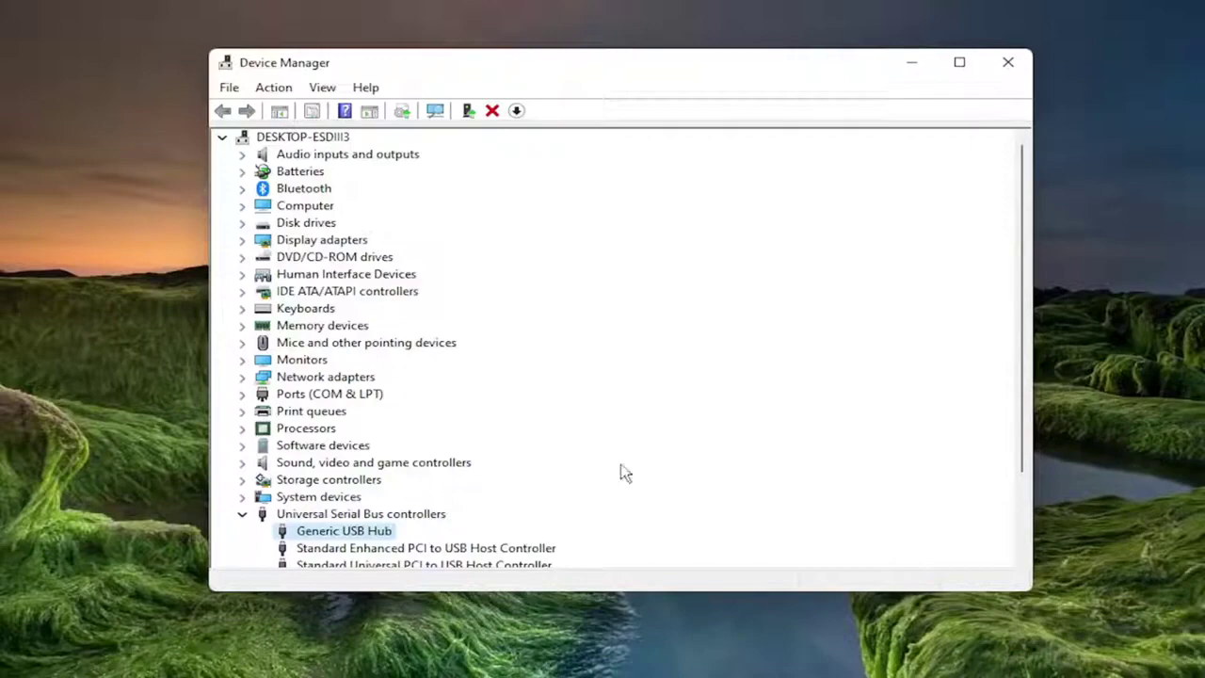
scroll(328, 514, "down", 2)
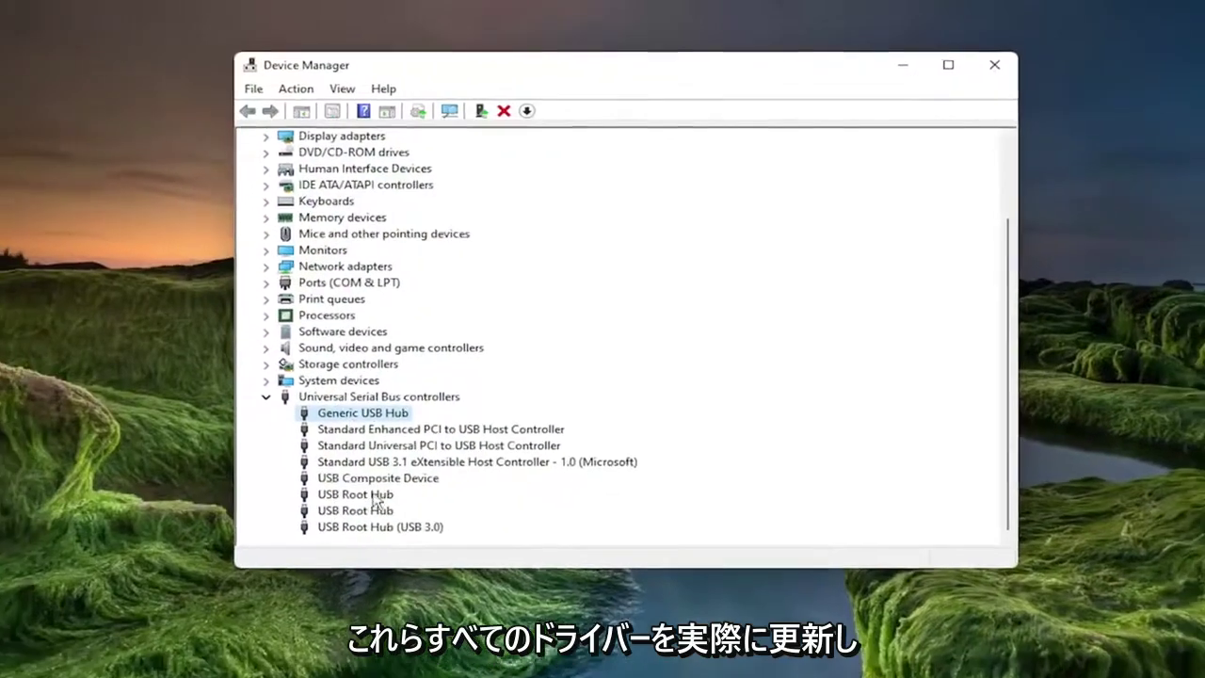
left_click(995, 65)
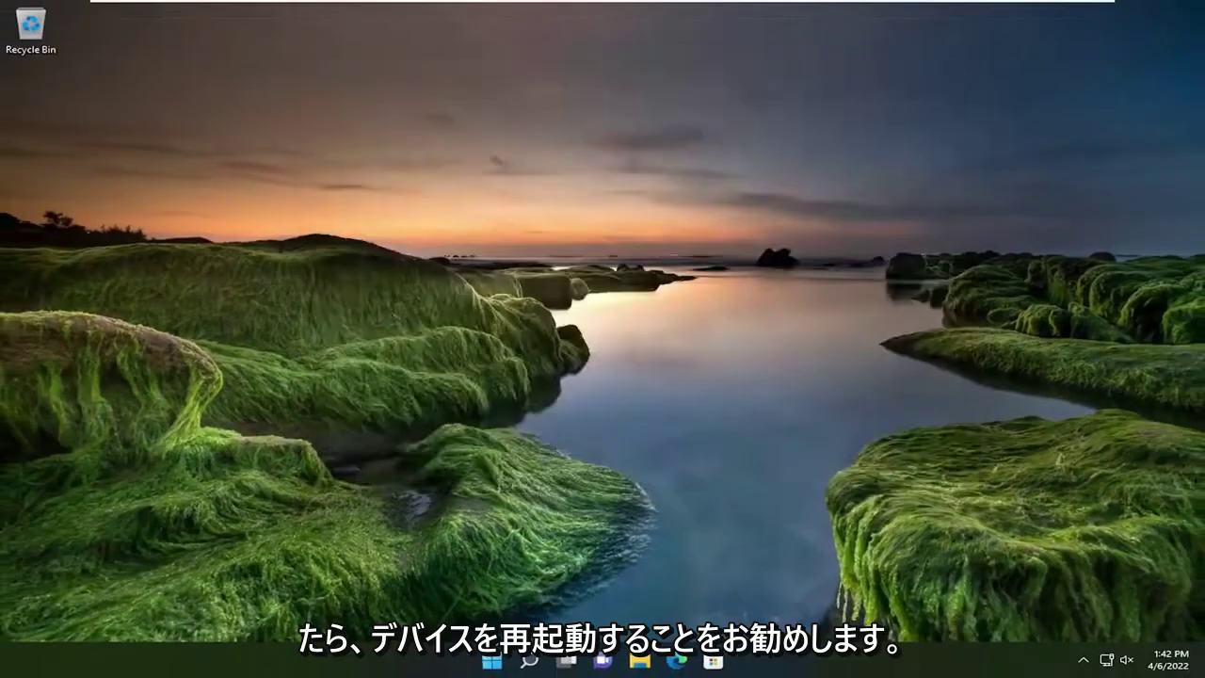
right_click(486, 668)
mouse_move(520, 600)
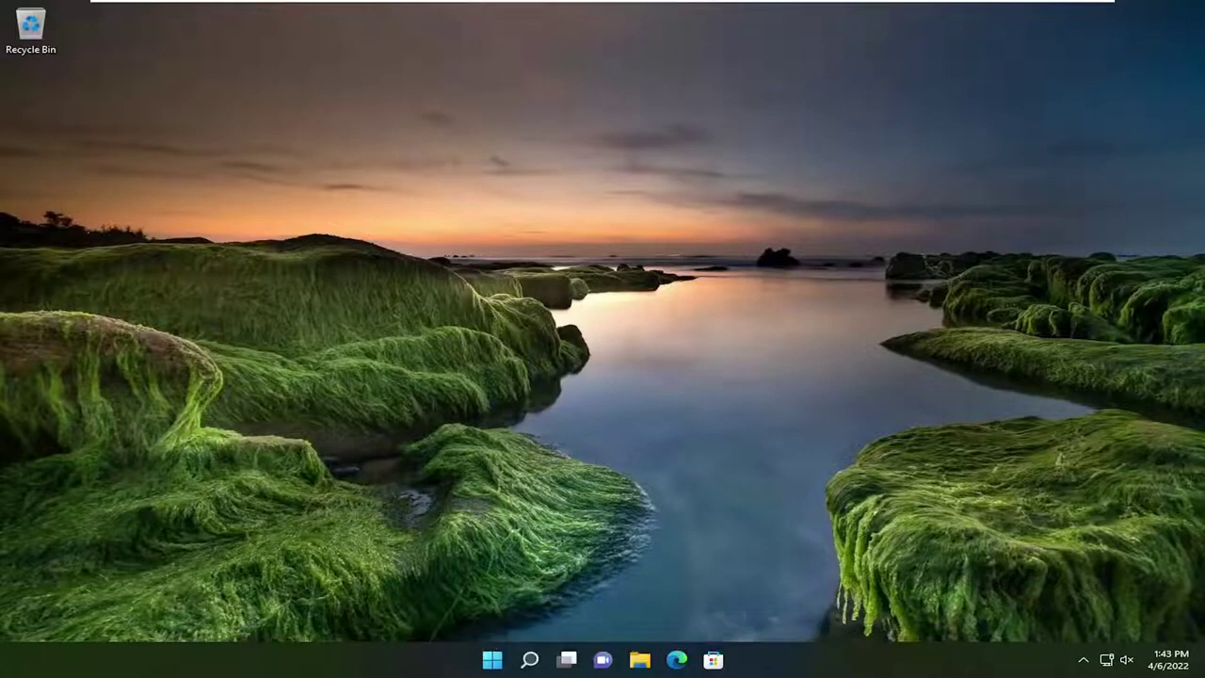
Start Command Prompt as administrator from a 'cmd' search, allowing it to make changes
left_click(529, 659)
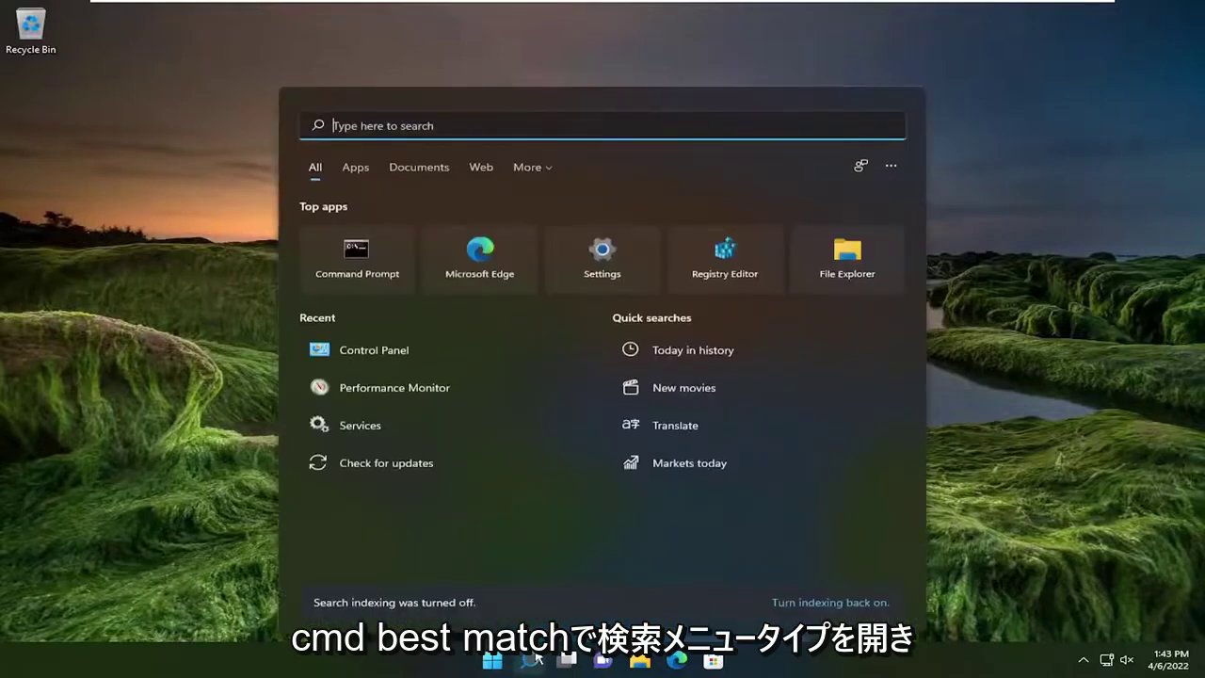
type("cmd")
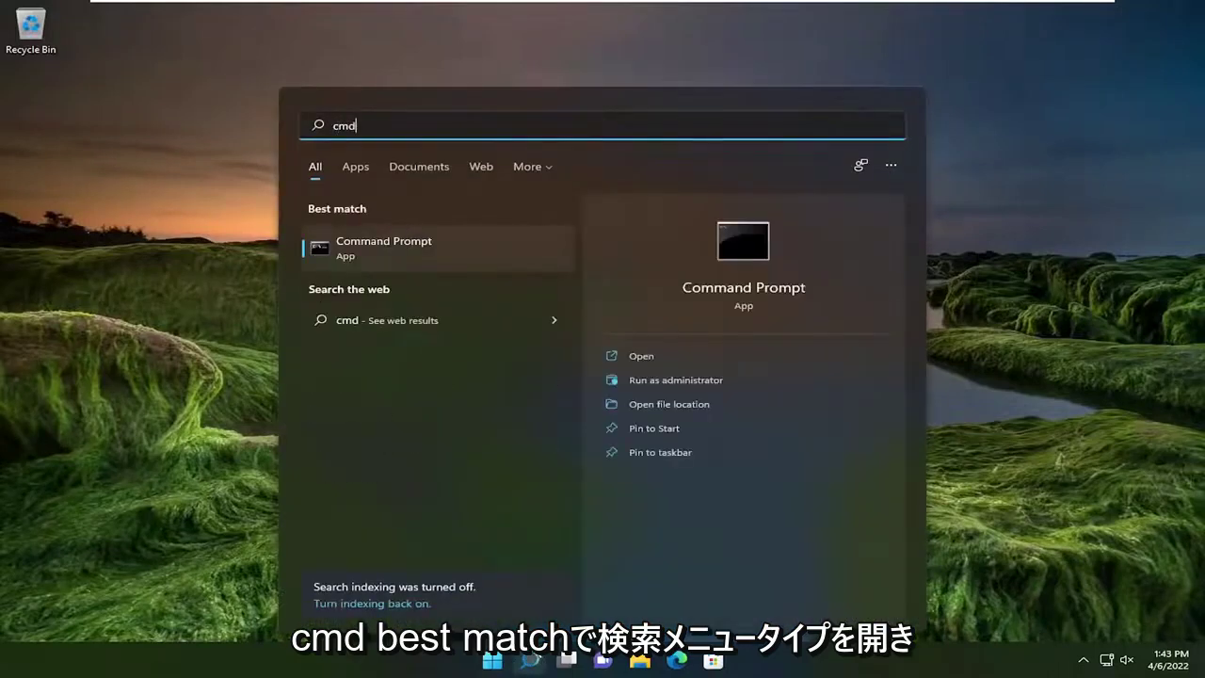
right_click(396, 247)
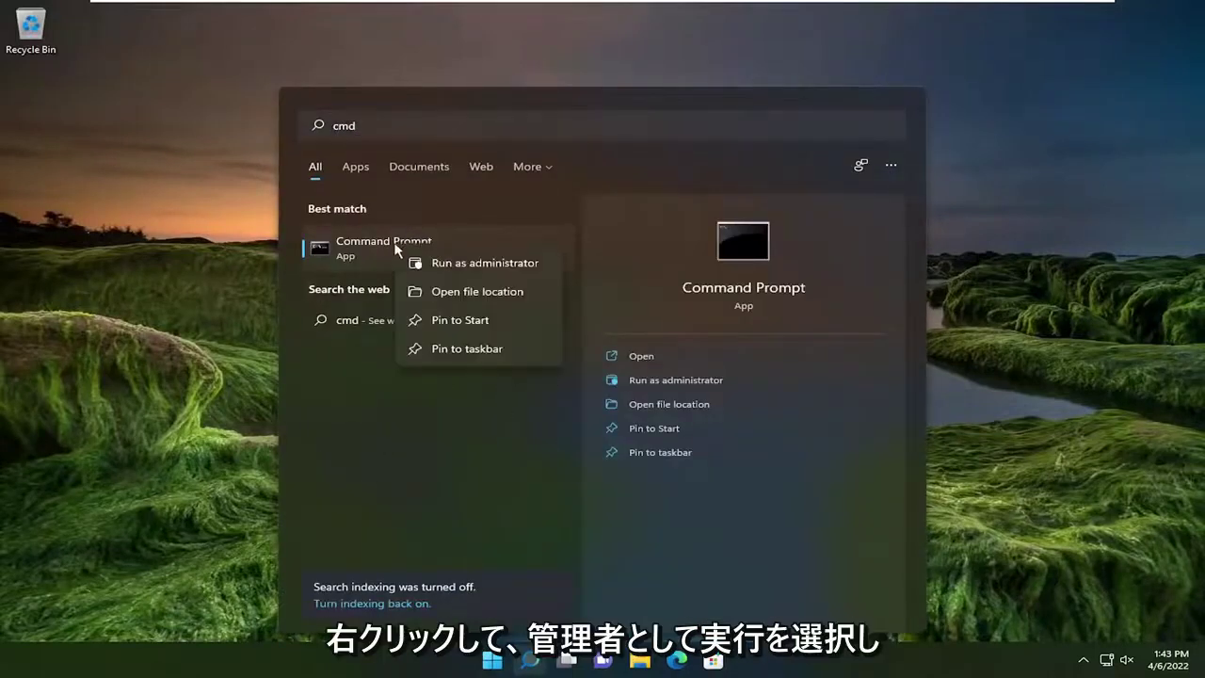
left_click(480, 265)
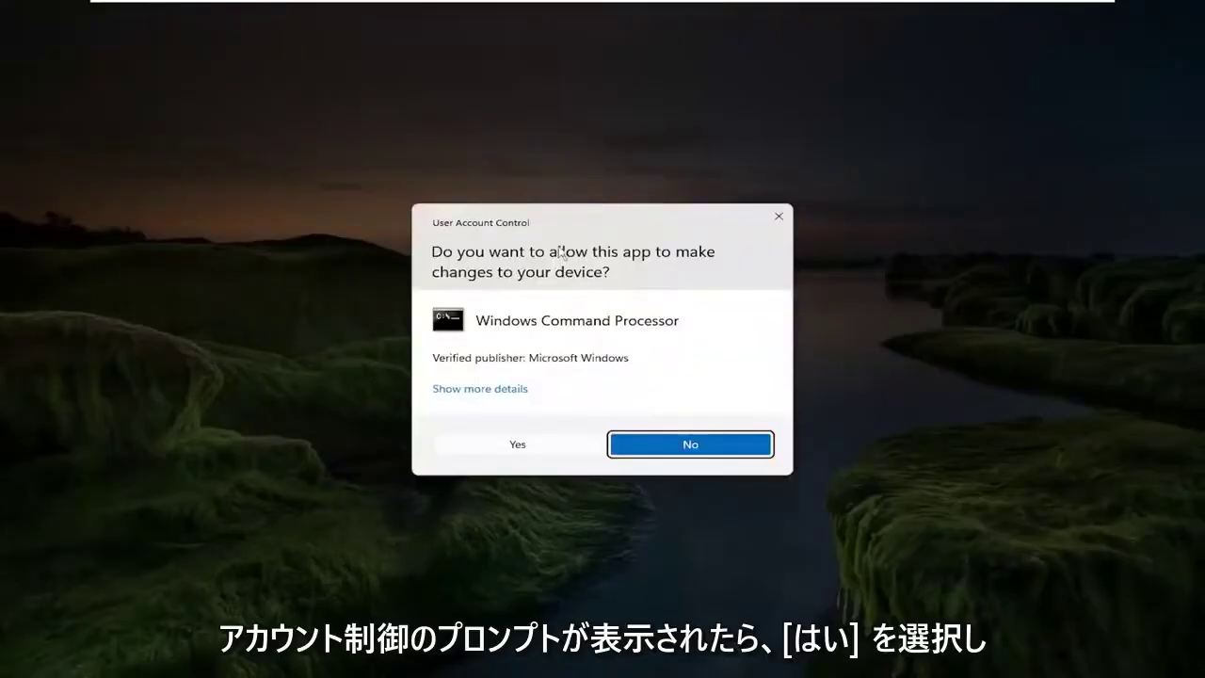
left_click(508, 444)
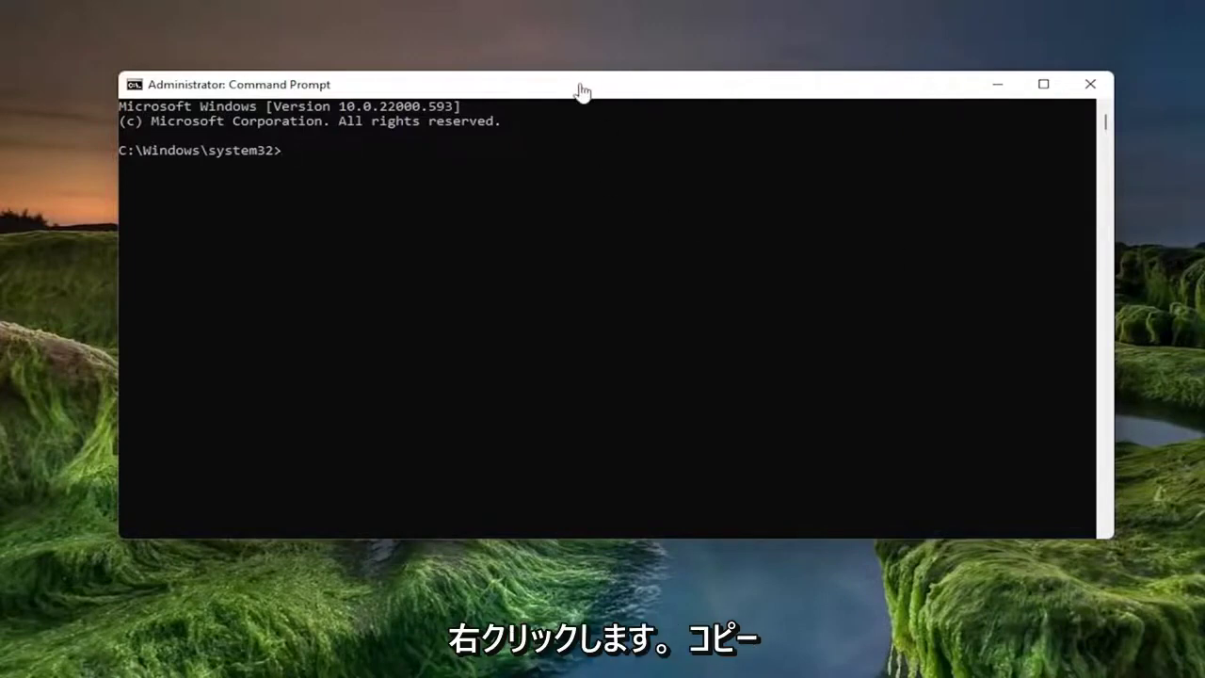
Paste the msdt troubleshooter command into Command Prompt and run it
right_click(631, 87)
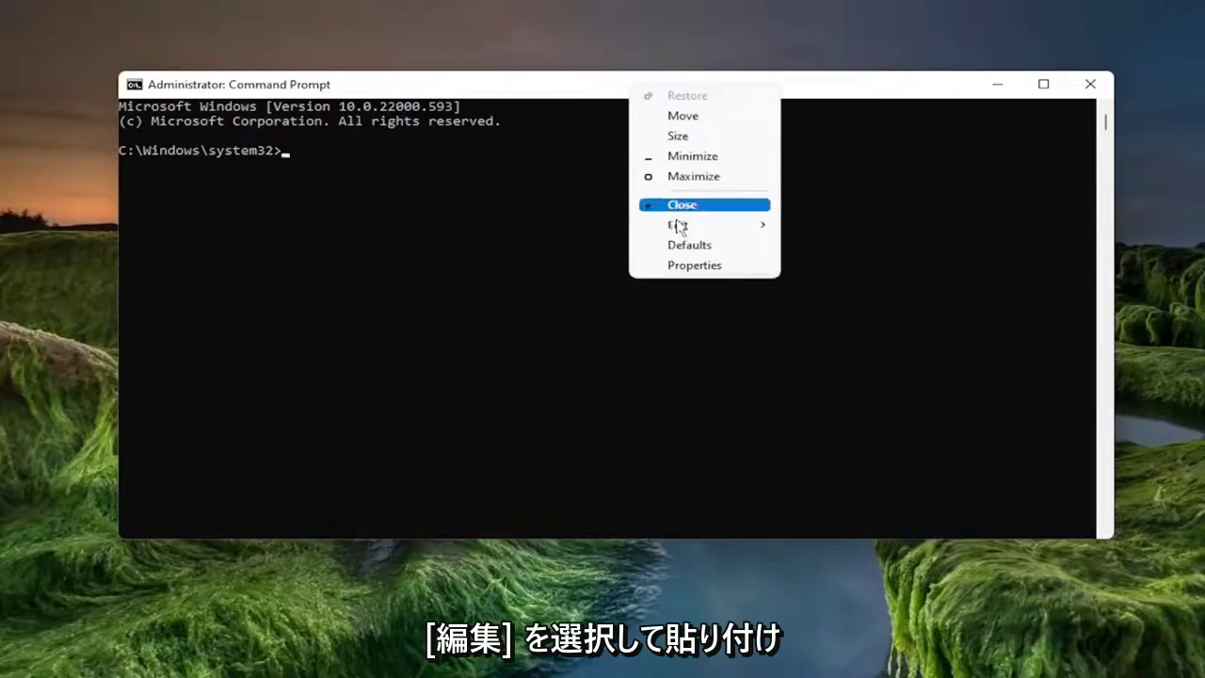
mouse_move(678, 226)
left_click(843, 264)
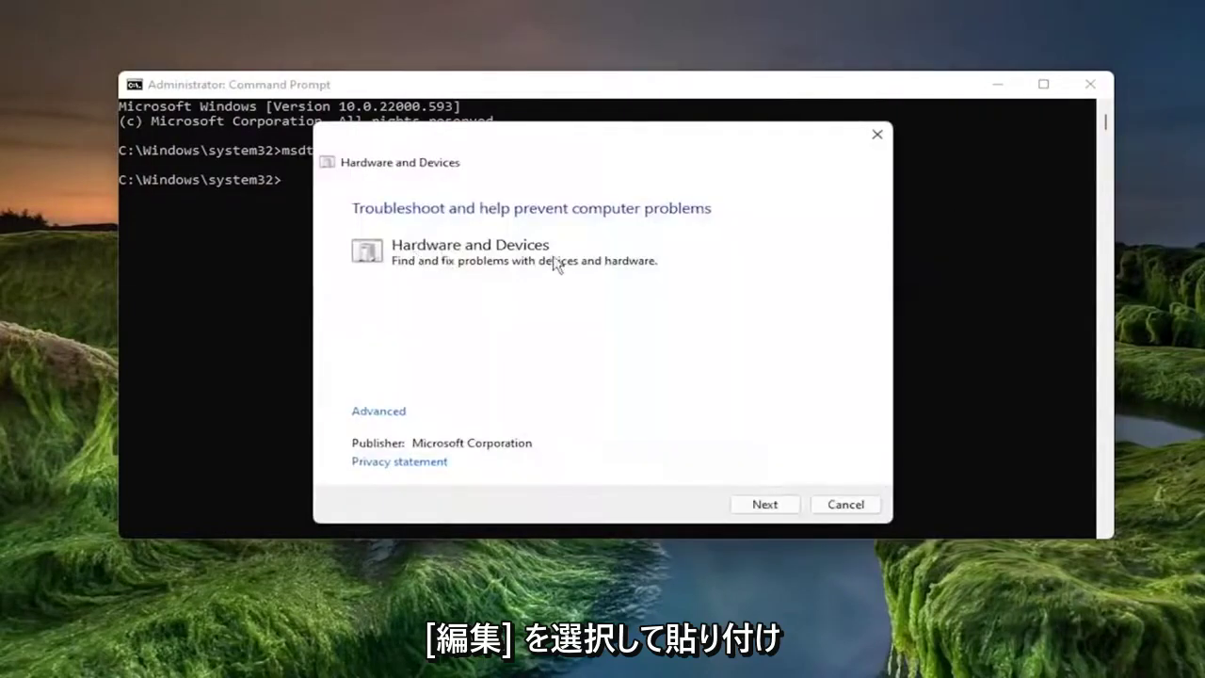
Close Command Prompt and start hardware detection with Apply repairs automatically kept on
left_click(1089, 84)
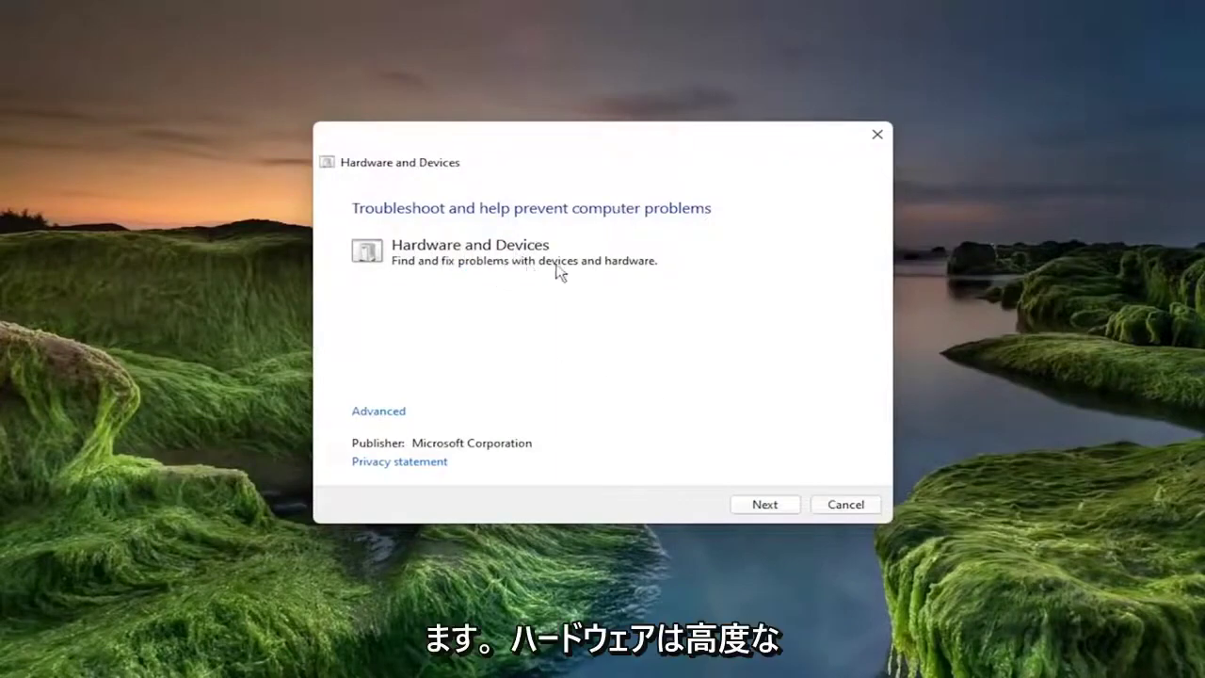
left_click(384, 413)
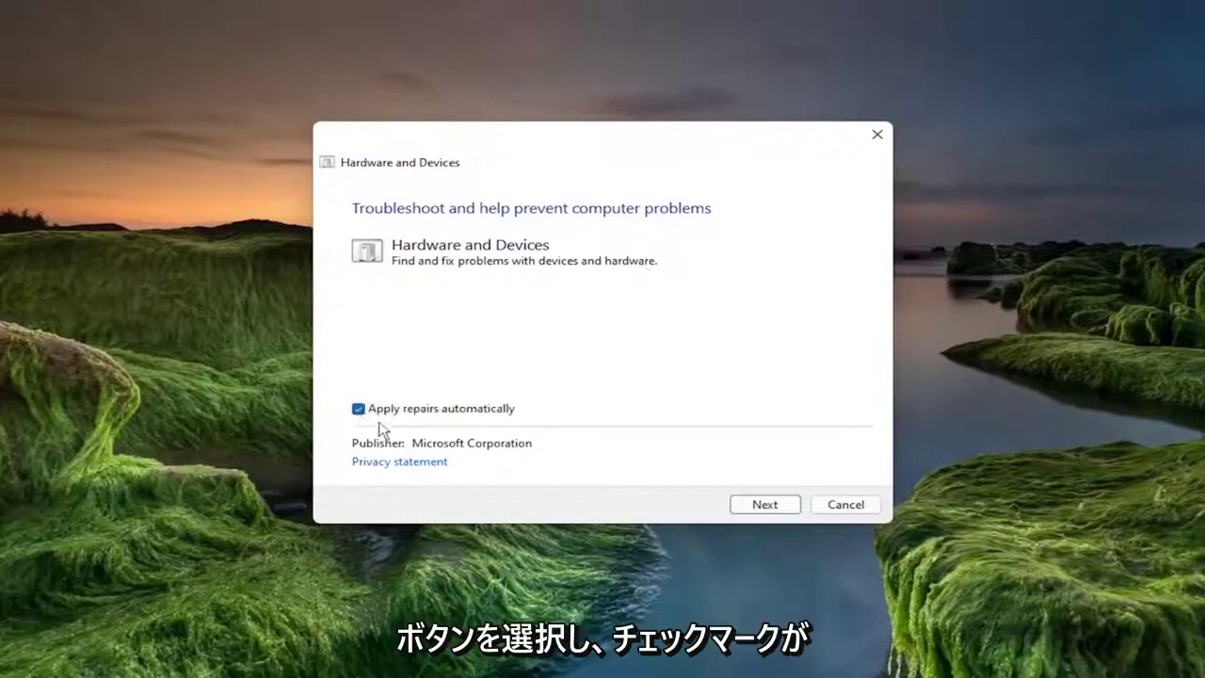
left_click(796, 501)
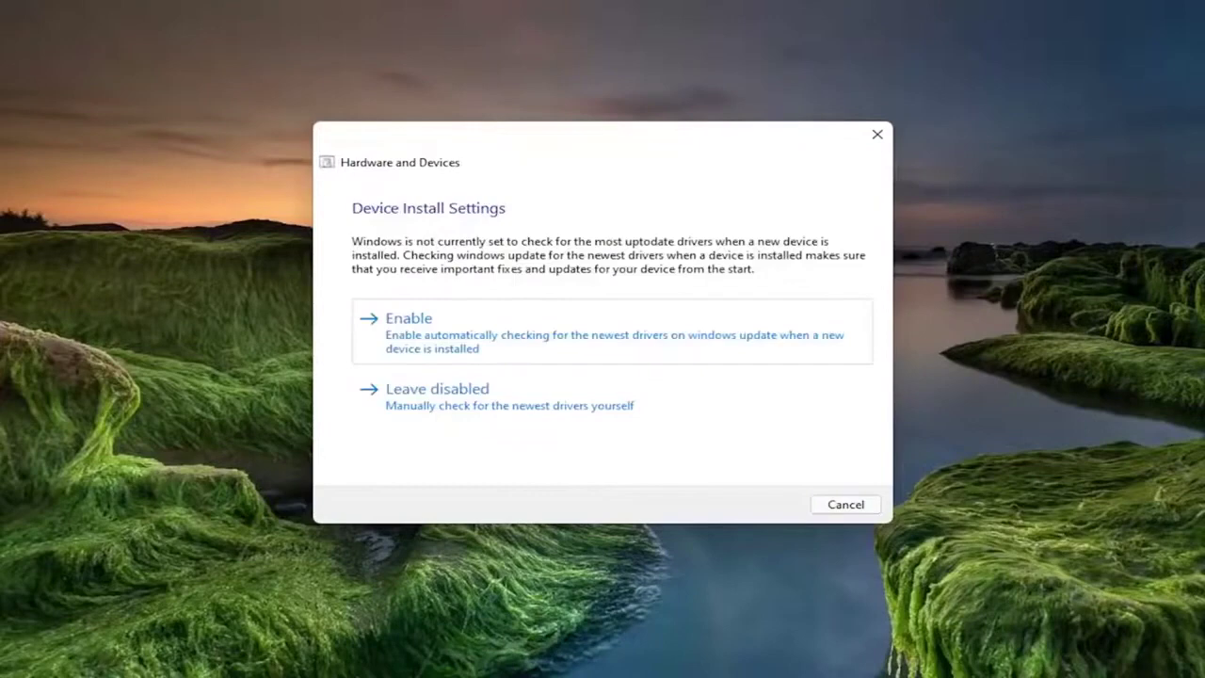
Enable automatic driver installation under Device Install Settings, then close the finished troubleshooter
left_click(415, 339)
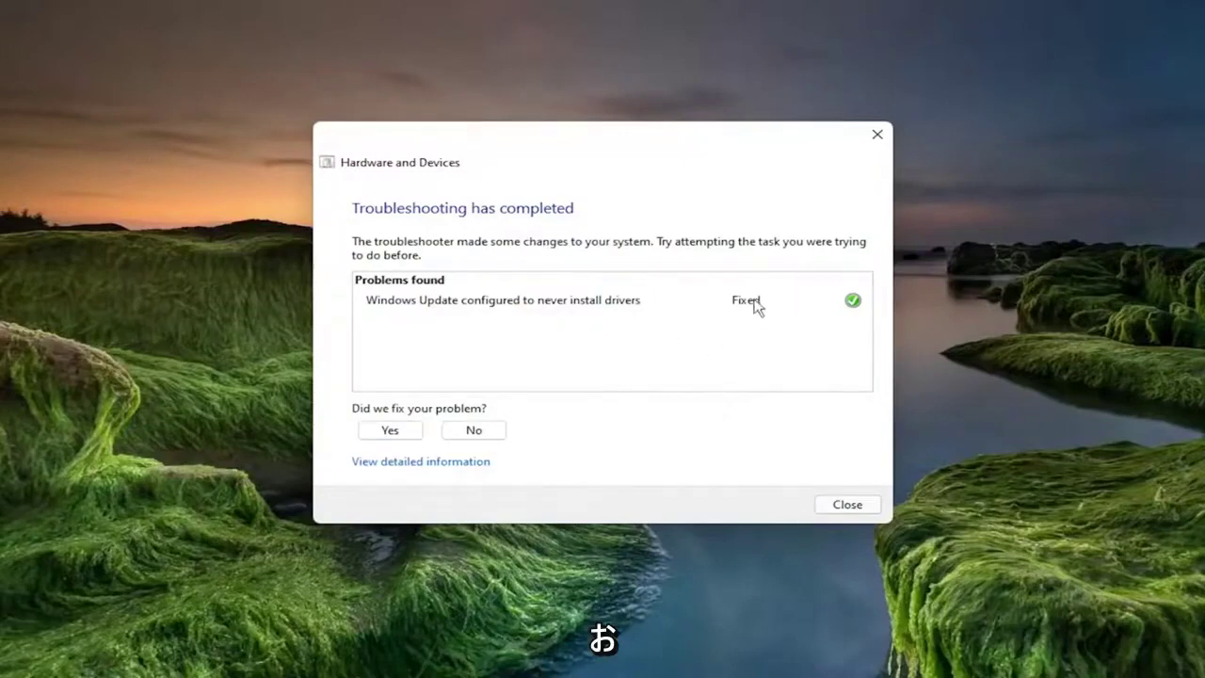
left_click(844, 505)
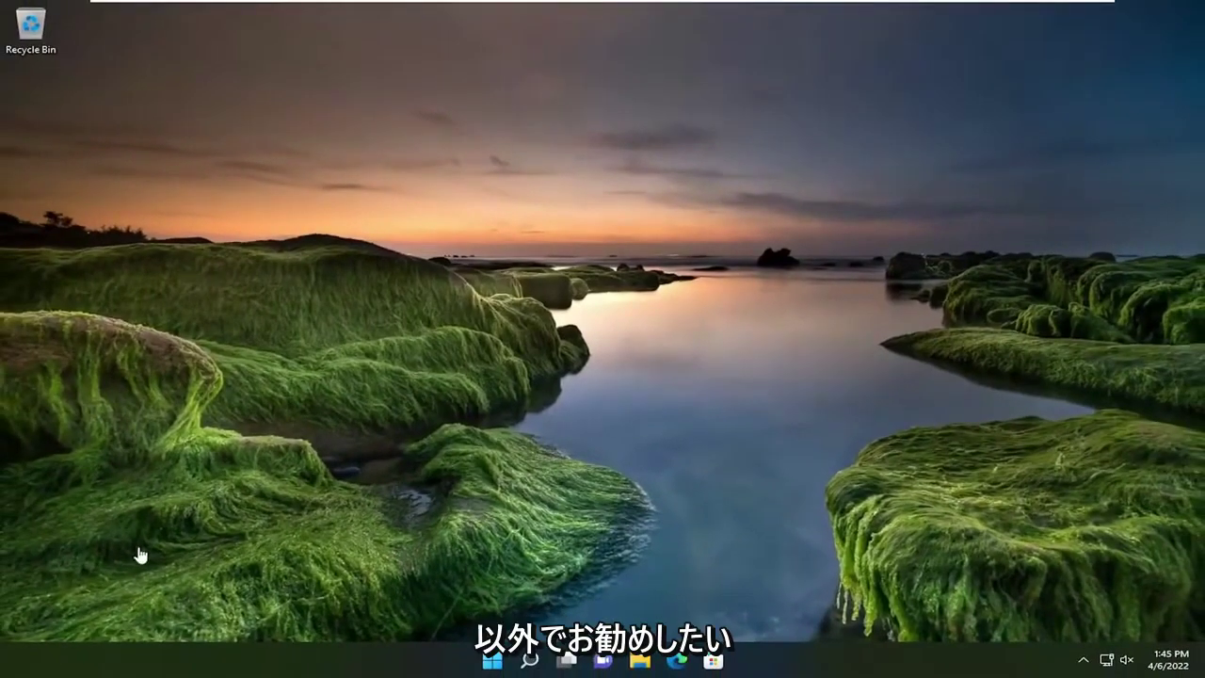
Find the power plan editor through a 'power' search and open its advanced power settings
left_click(529, 658)
type("p")
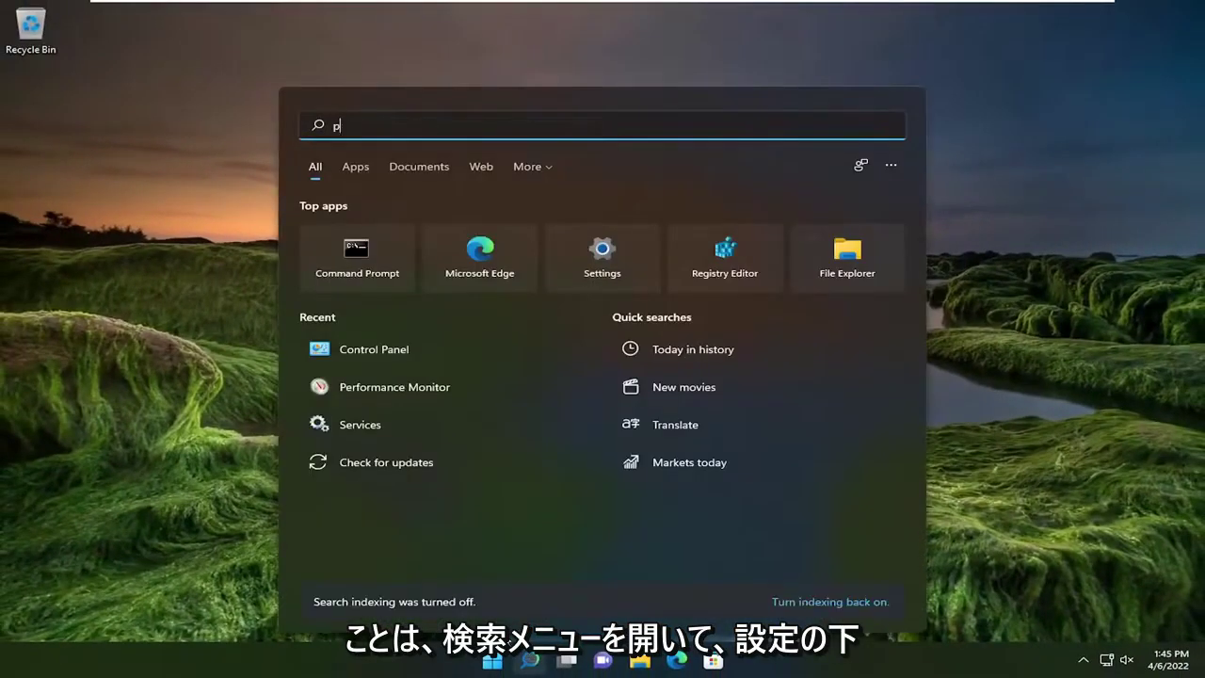
type("ower")
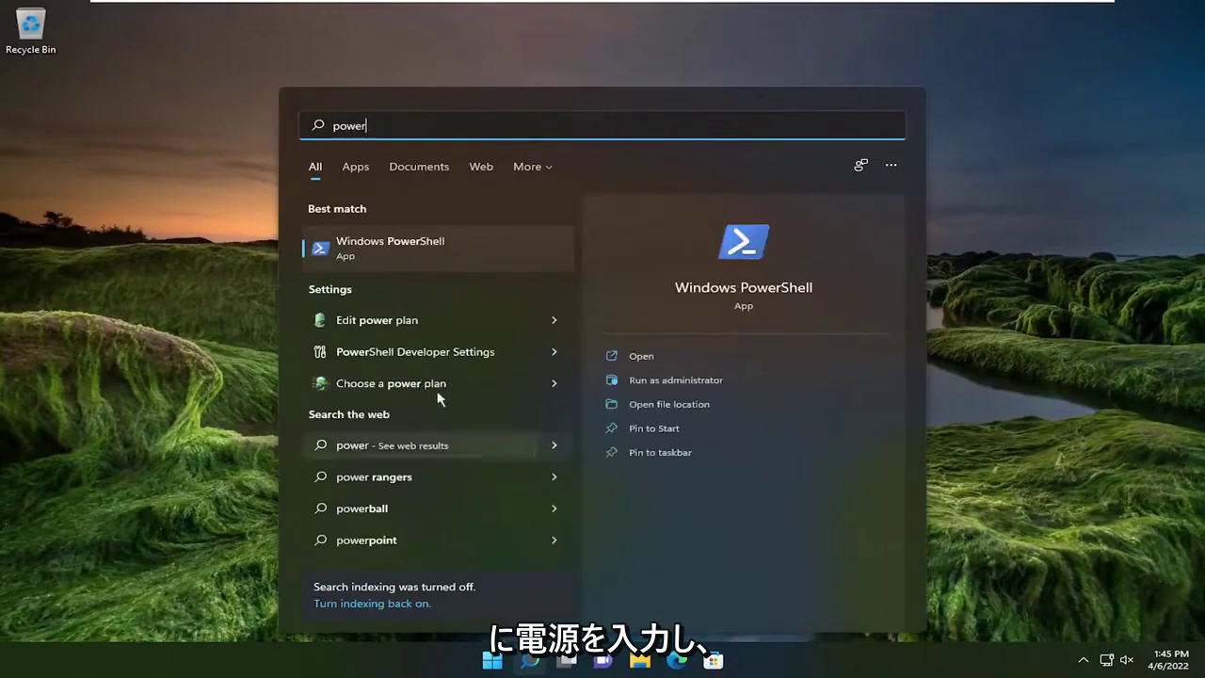
left_click(385, 325)
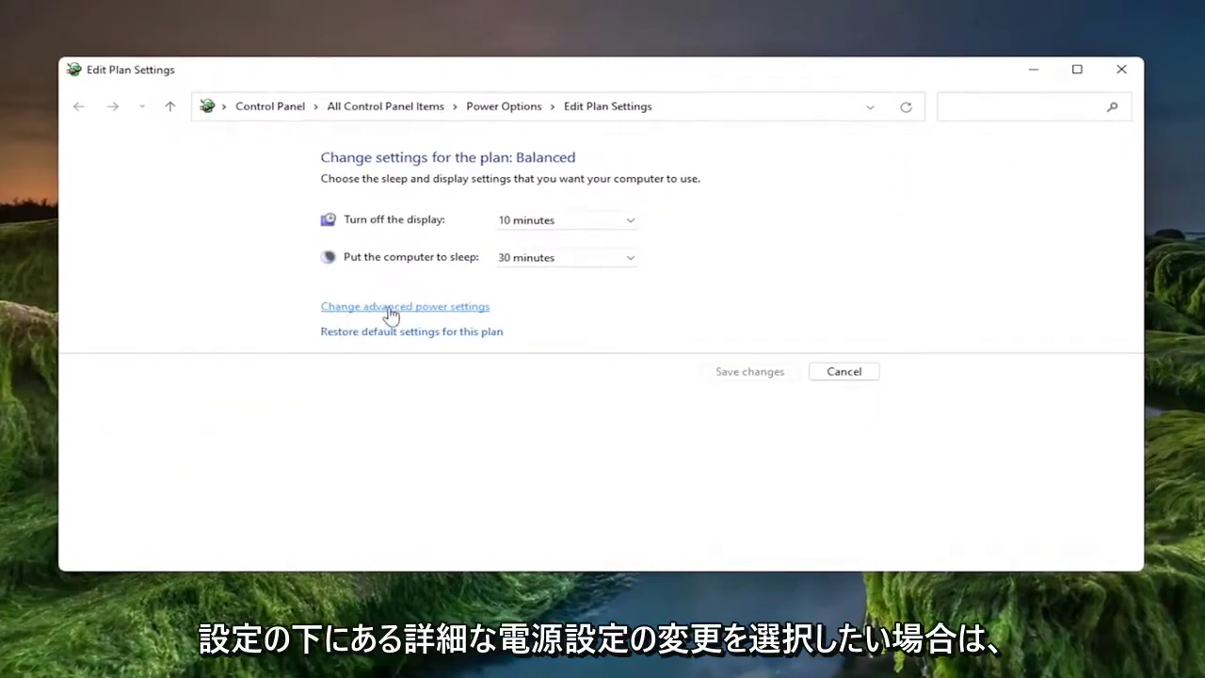
left_click(381, 314)
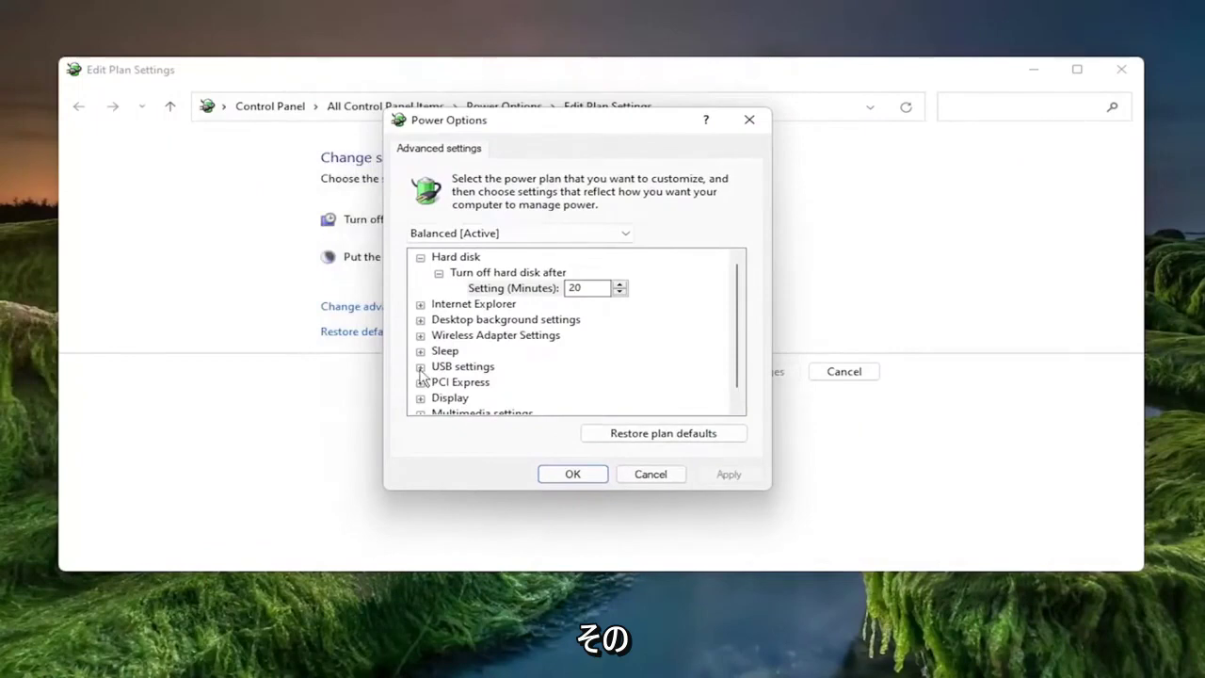
Set USB settings > USB selective suspend to Disabled, apply, and close Power Options
left_click(420, 367)
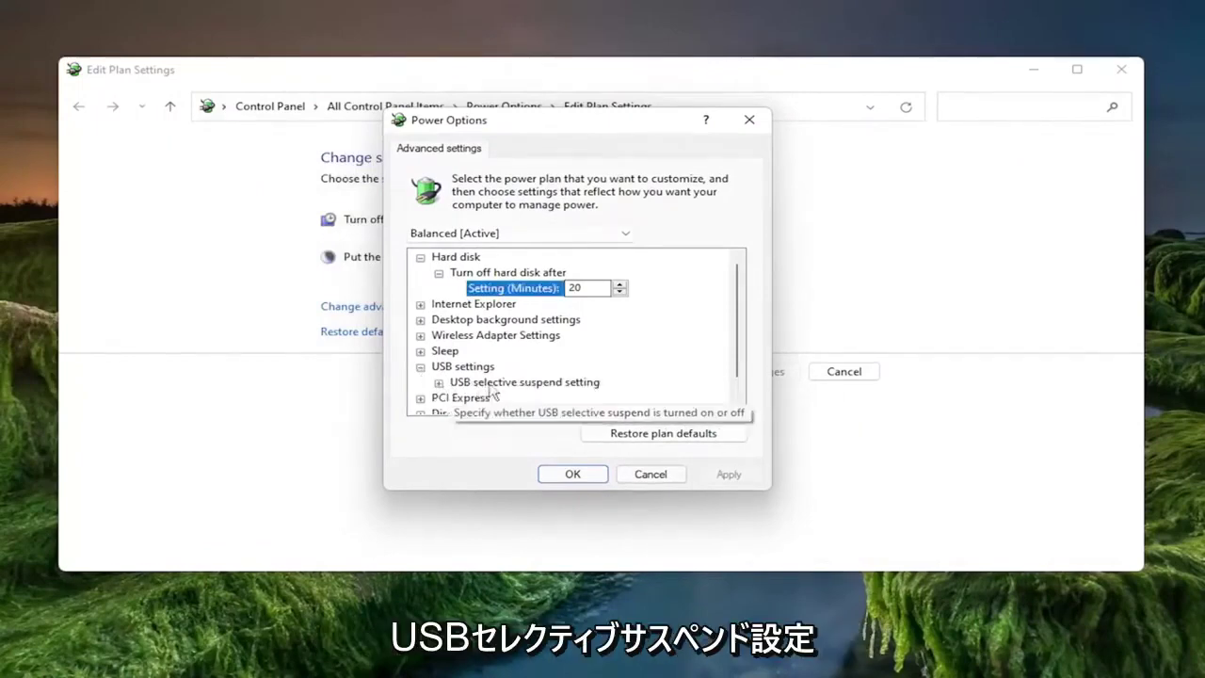
left_click(439, 383)
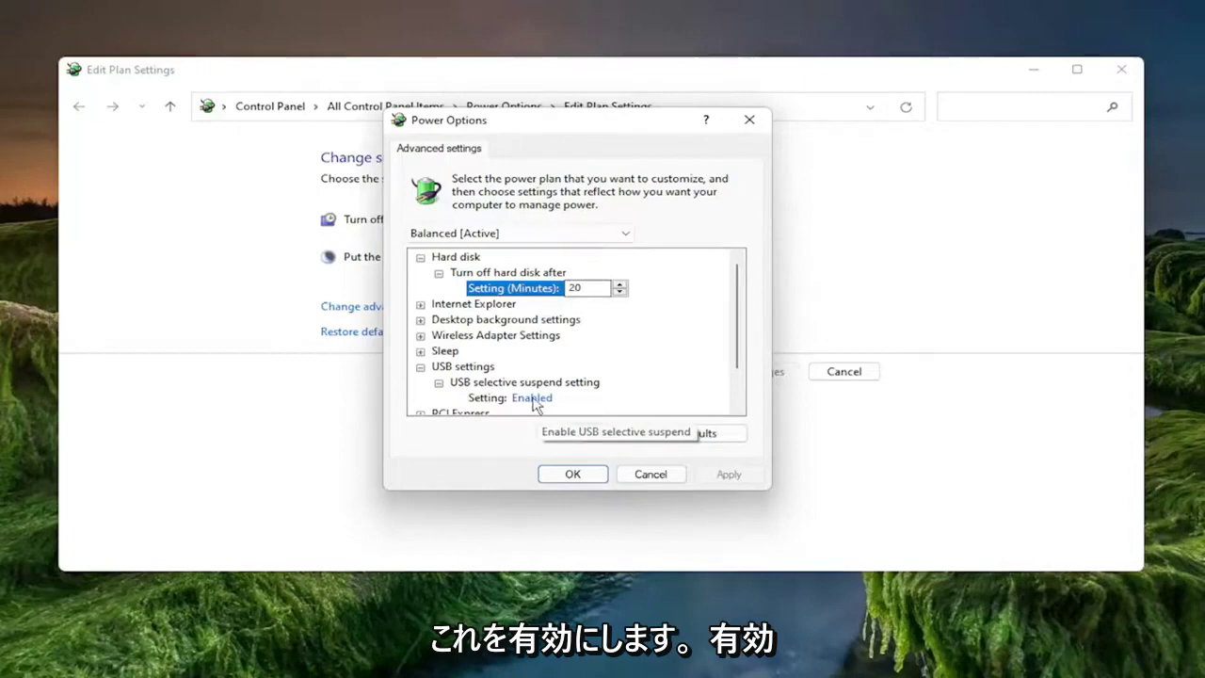
left_click(532, 399)
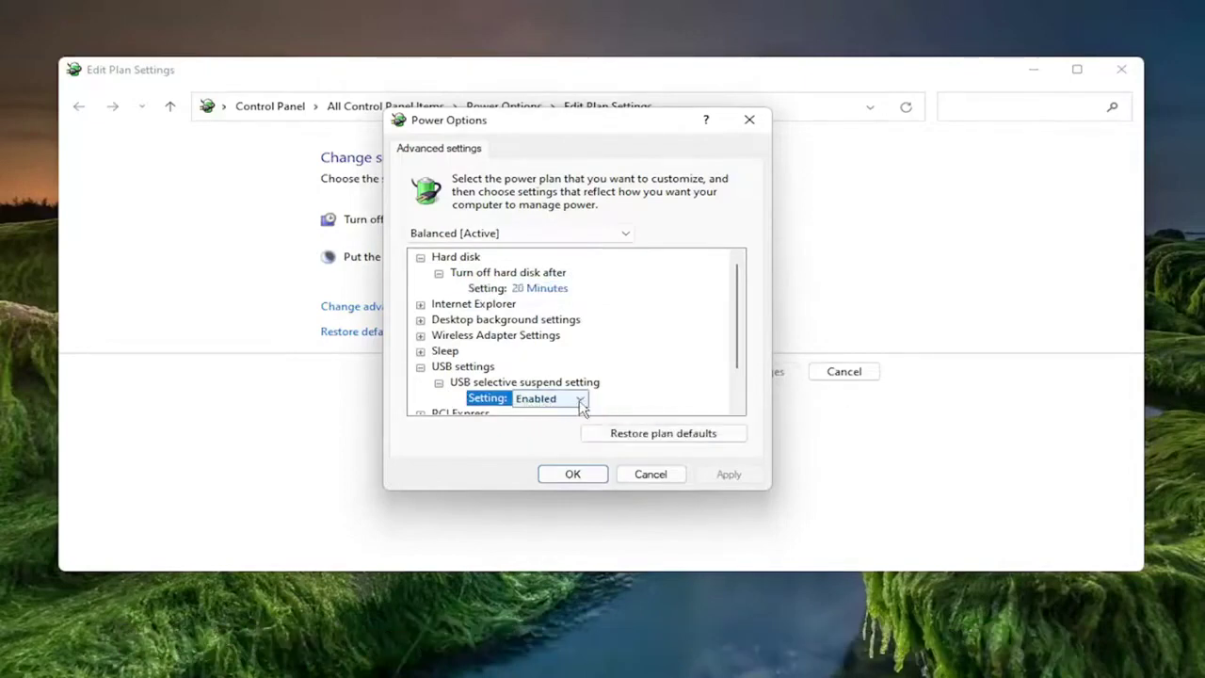
left_click(581, 399)
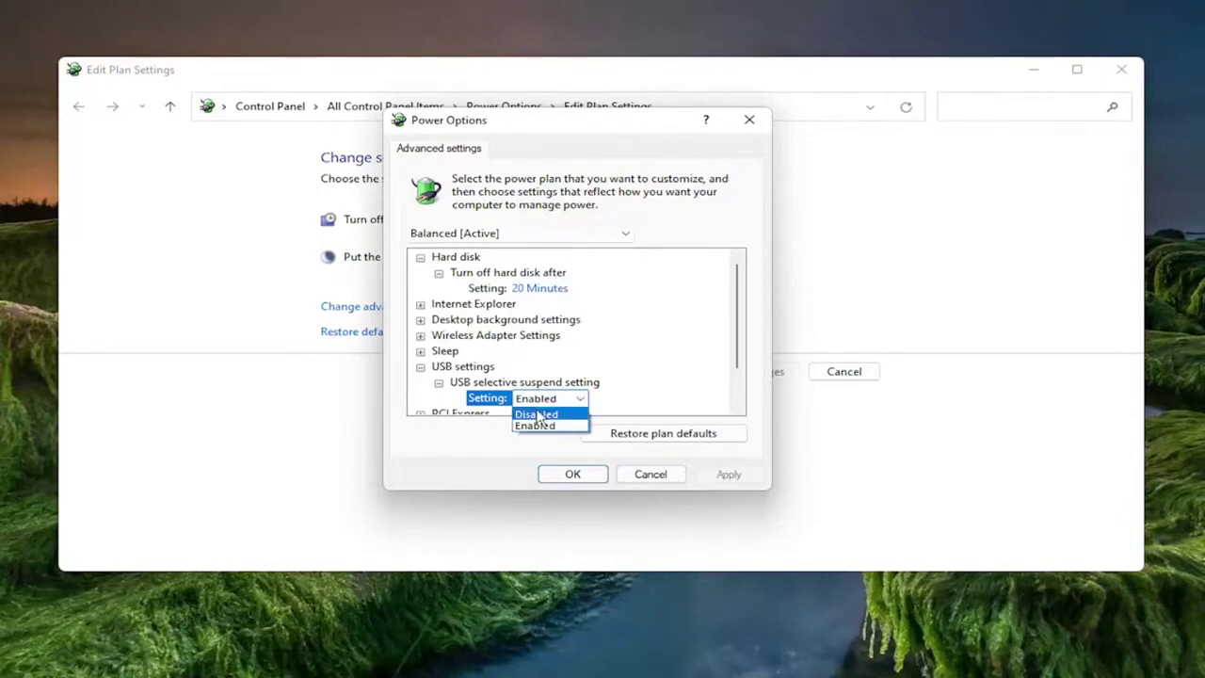
left_click(541, 415)
left_click(729, 476)
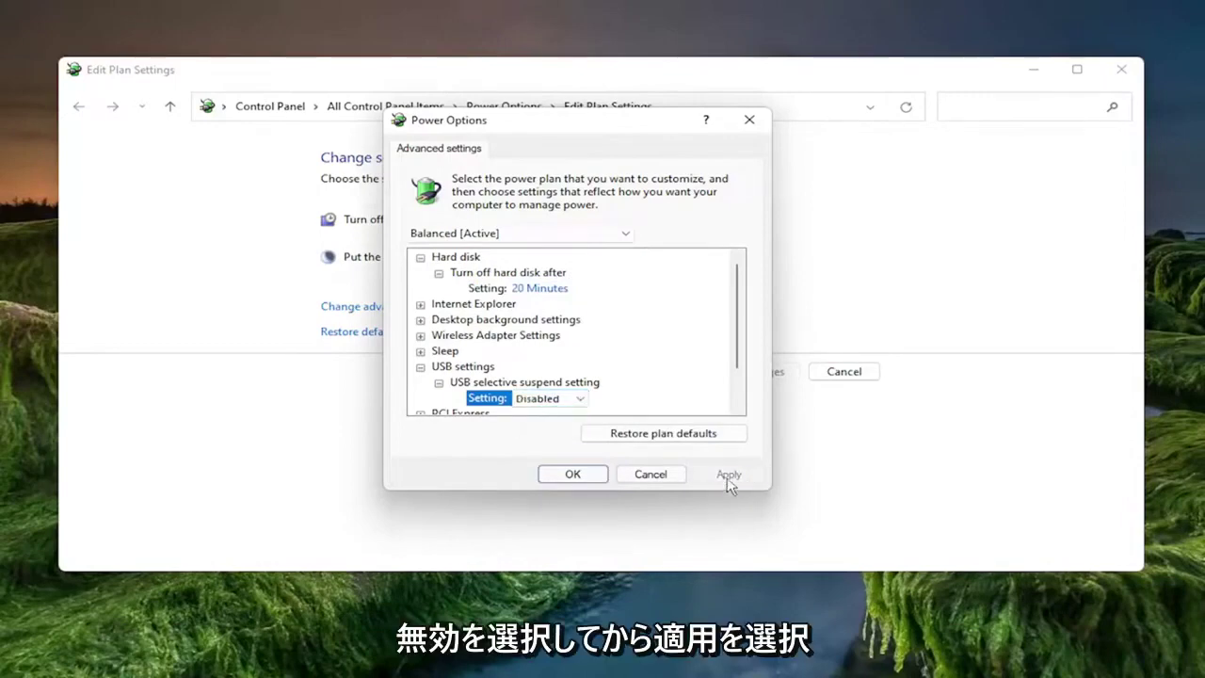
left_click(573, 476)
left_click(1122, 69)
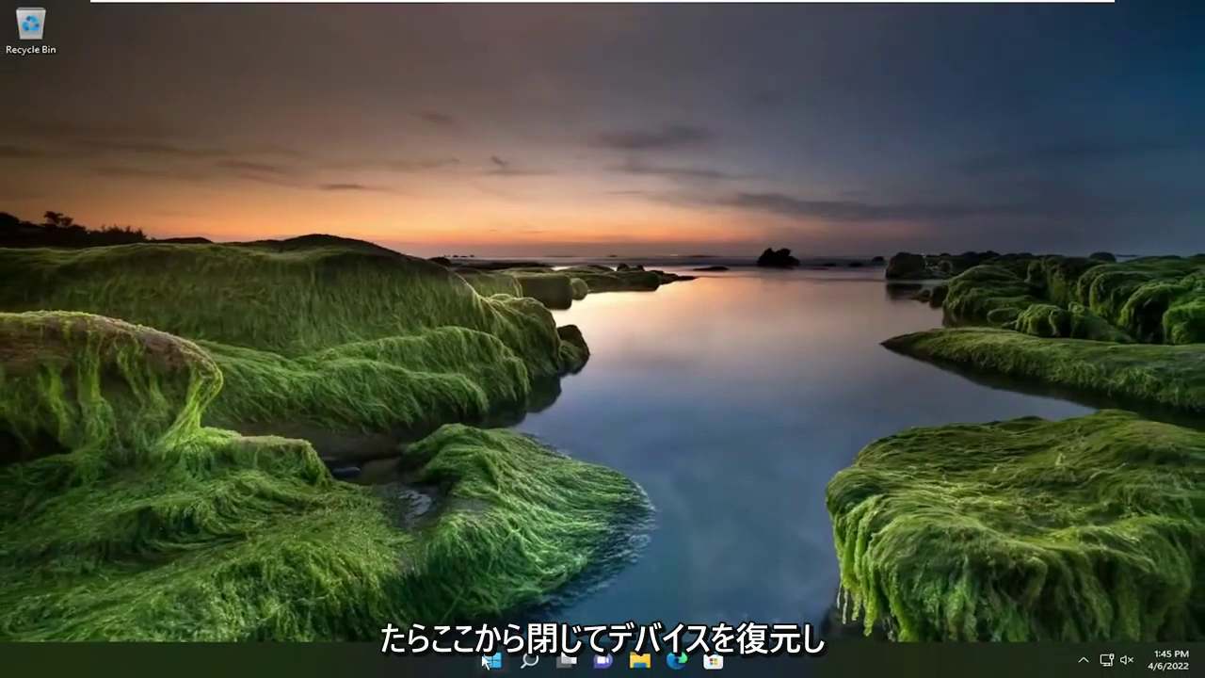
Restart the PC via Start's Shut down or sign out menu
right_click(487, 661)
mouse_move(486, 601)
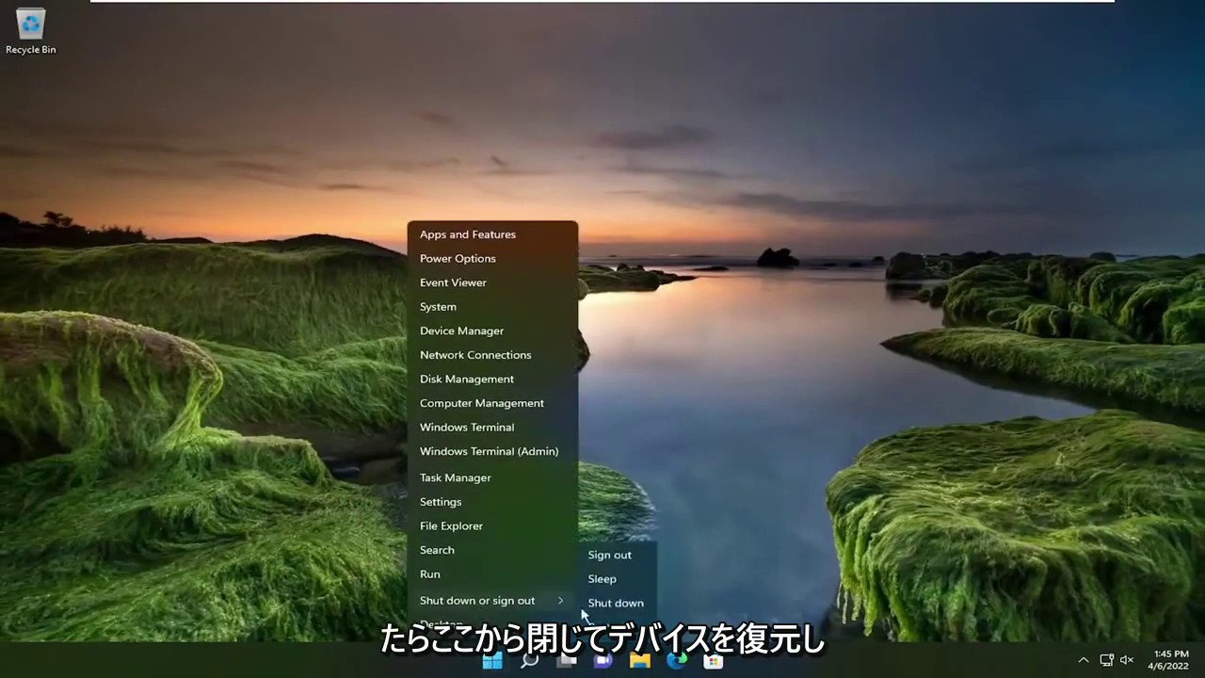
left_click(612, 623)
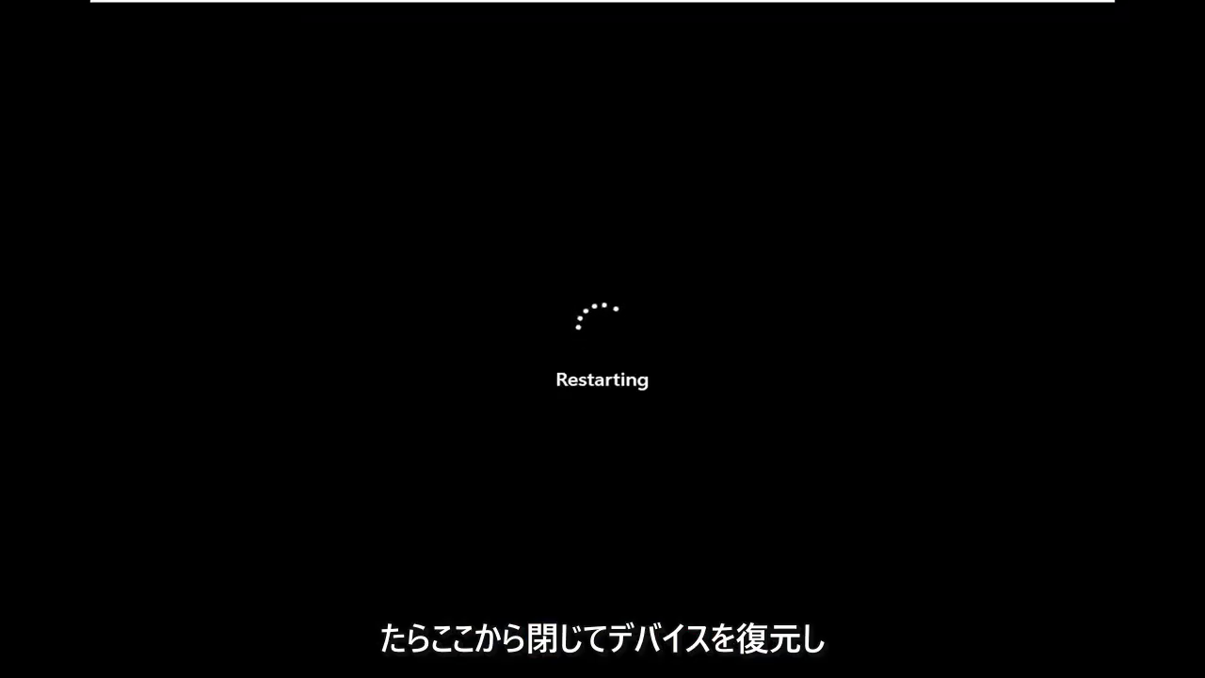